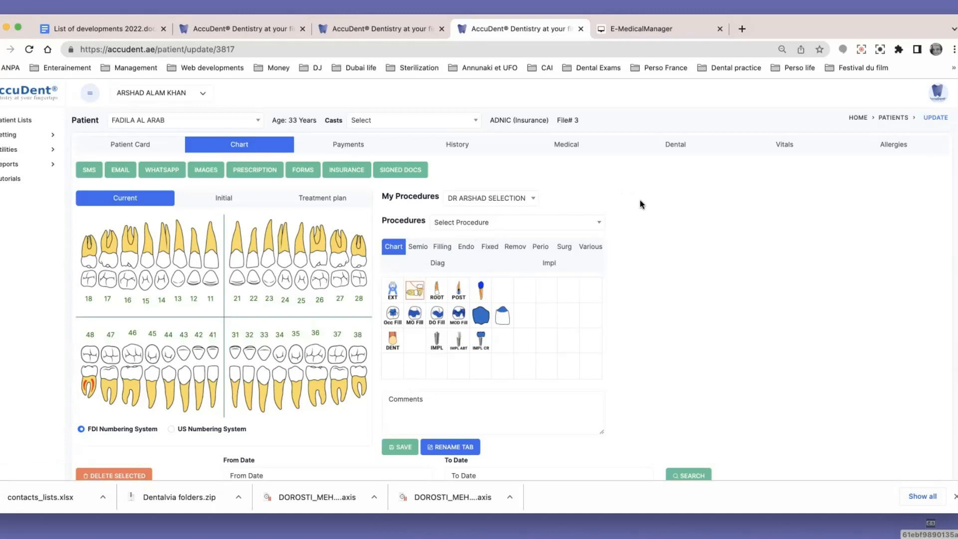
# Upload the panoramic X-ray file from the desktop to the OPG category of the patient's images and return to the patient's chart
pyautogui.click(202, 170)
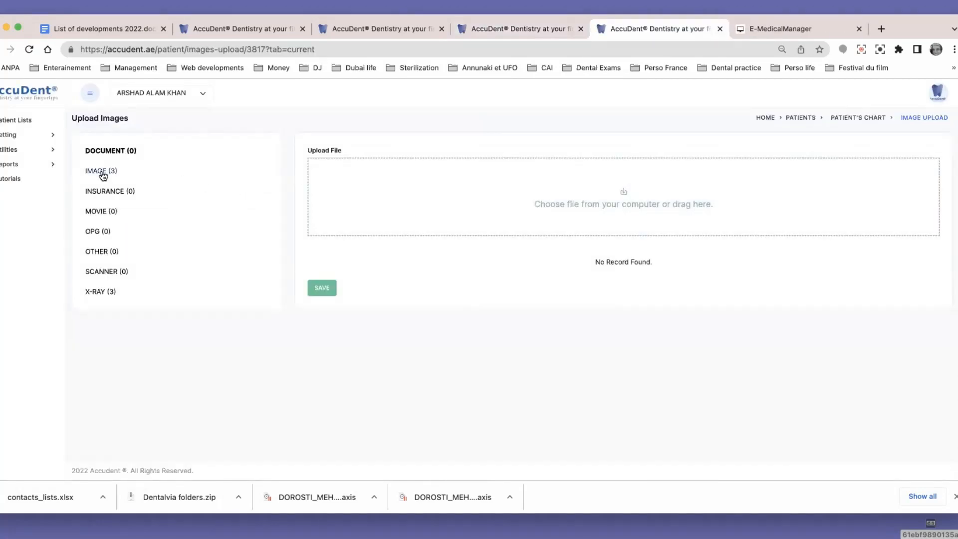
pyautogui.click(101, 173)
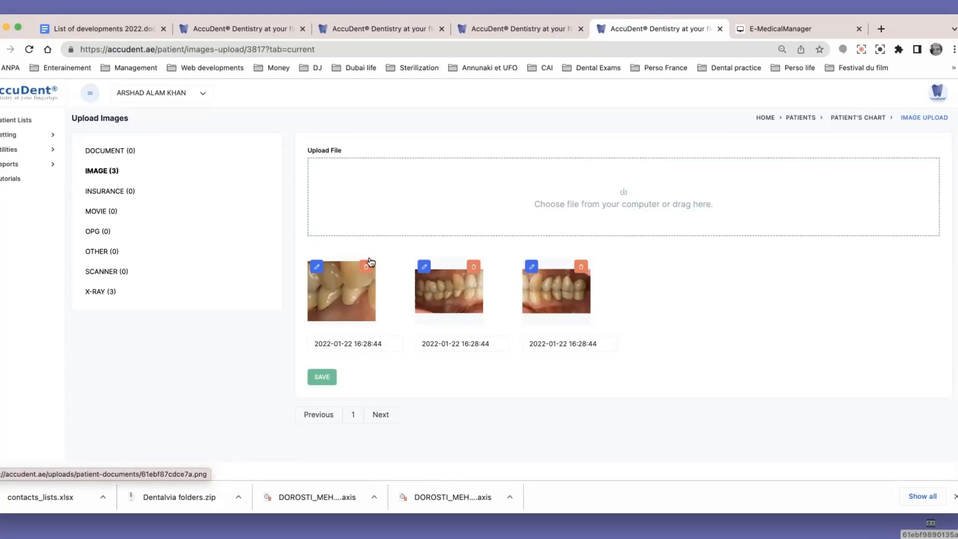
pyautogui.click(100, 233)
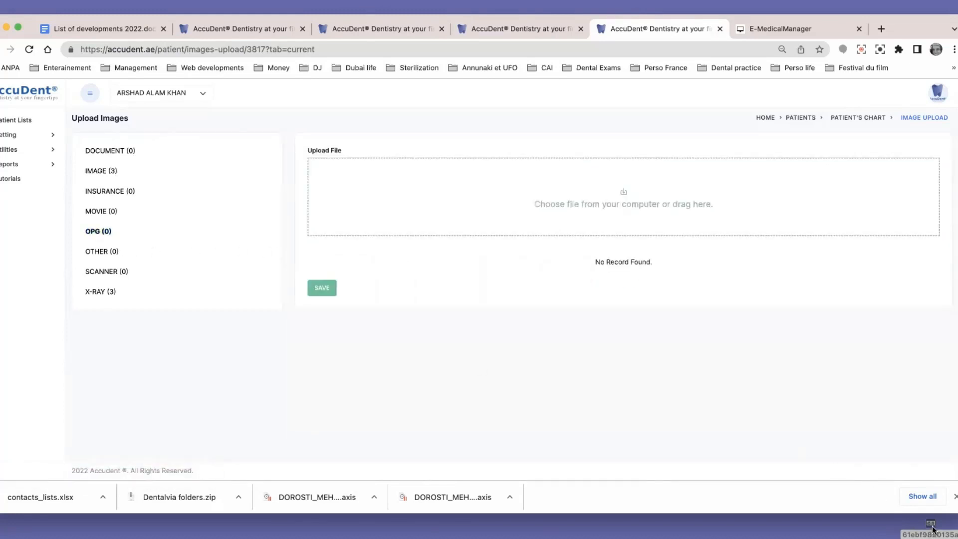
pyautogui.moveTo(931, 528); pyautogui.dragTo(538, 186)
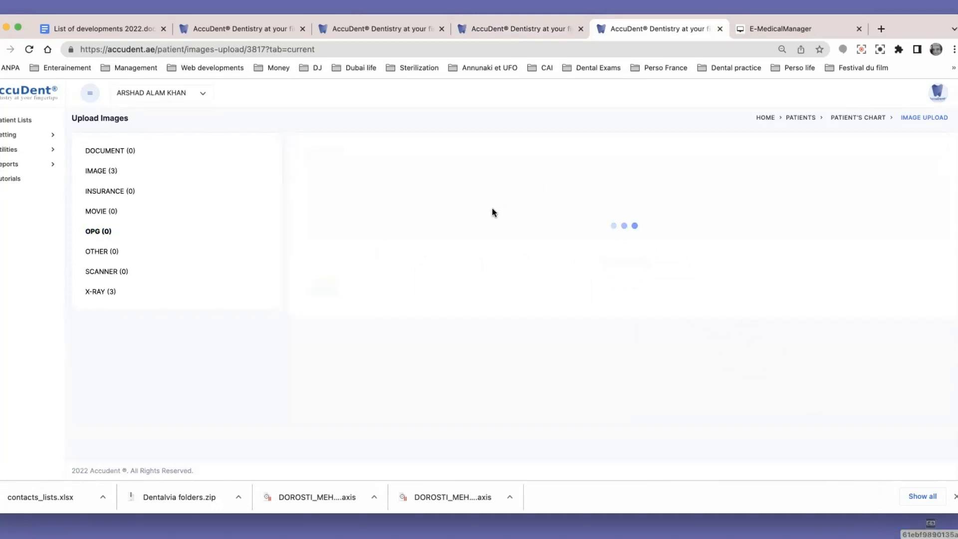
pyautogui.click(575, 114)
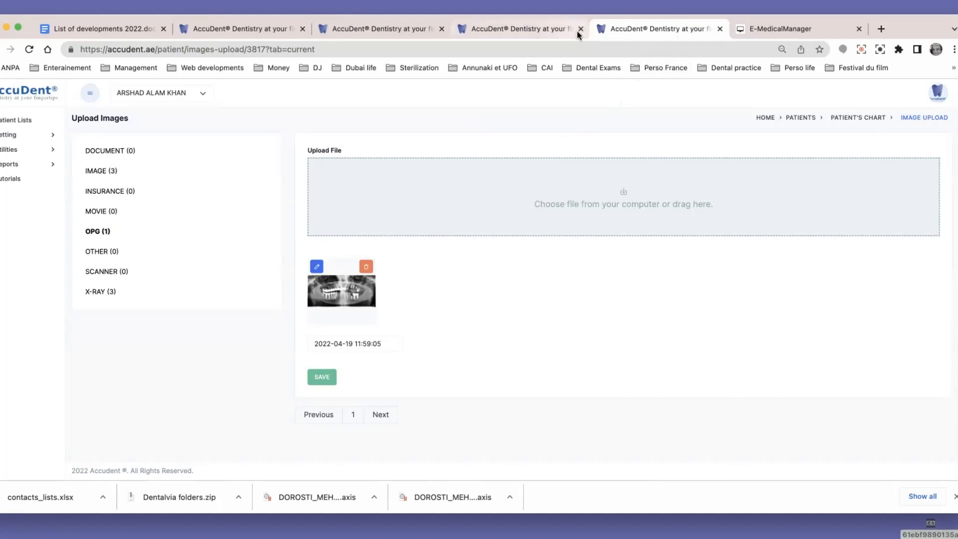
pyautogui.click(857, 117)
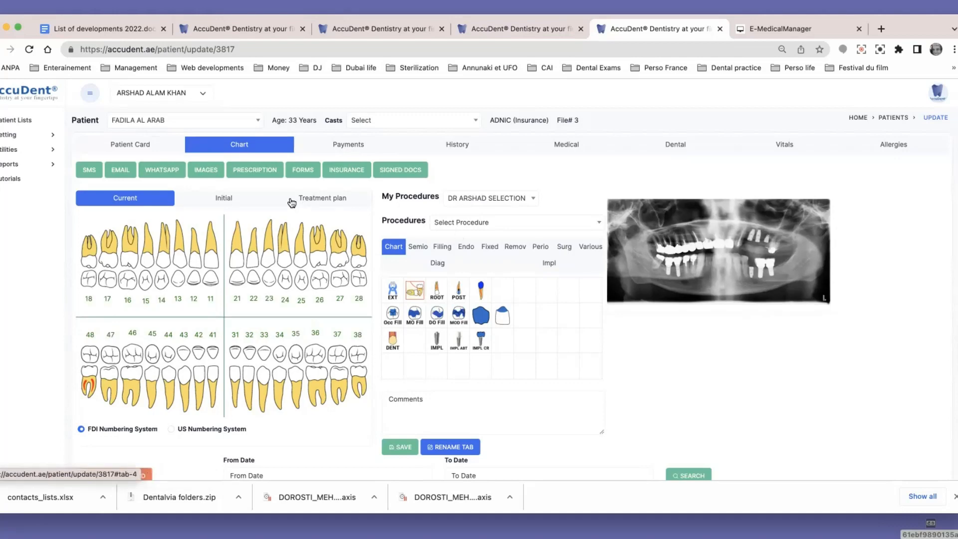
# Examine the panoramic X-ray enlarged at full size, and return to the patient's chart
pyautogui.click(705, 235)
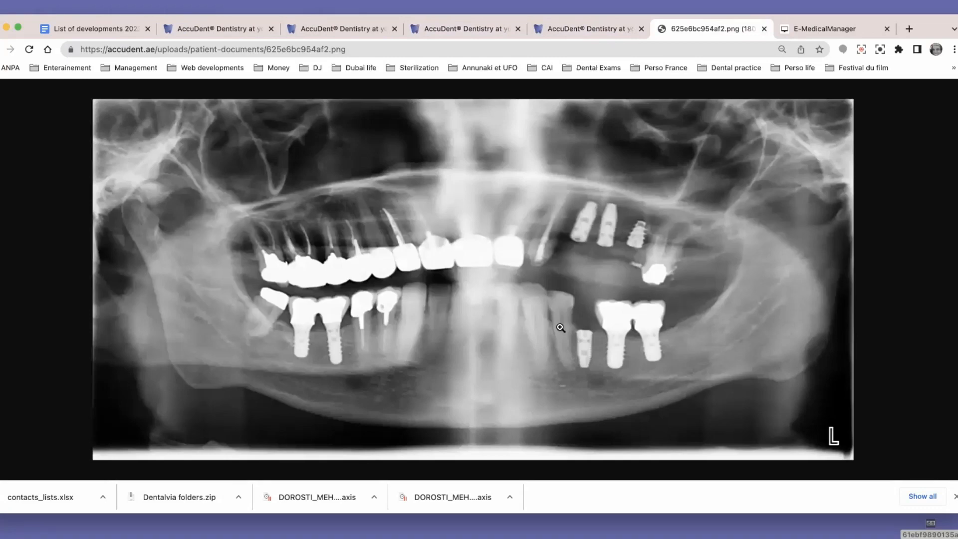
pyautogui.click(561, 327)
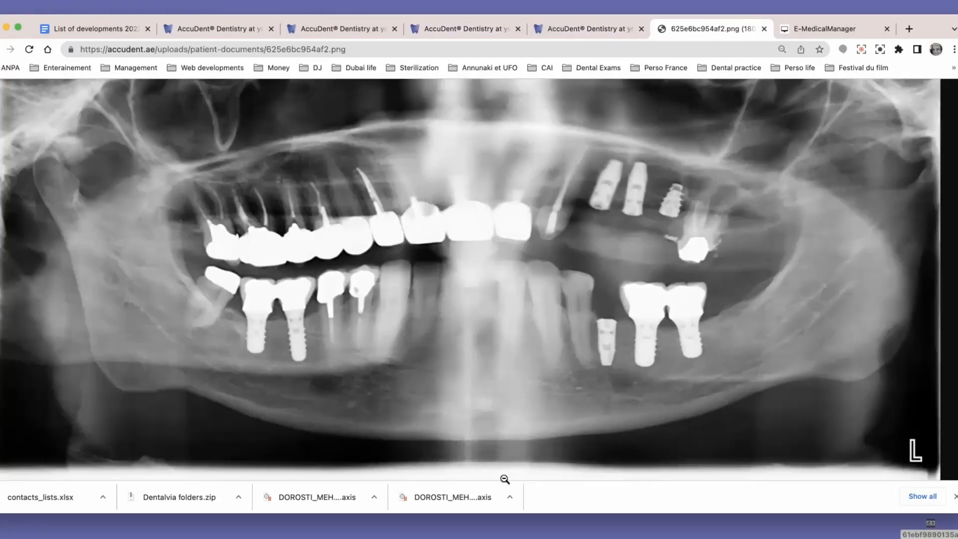
pyautogui.click(594, 30)
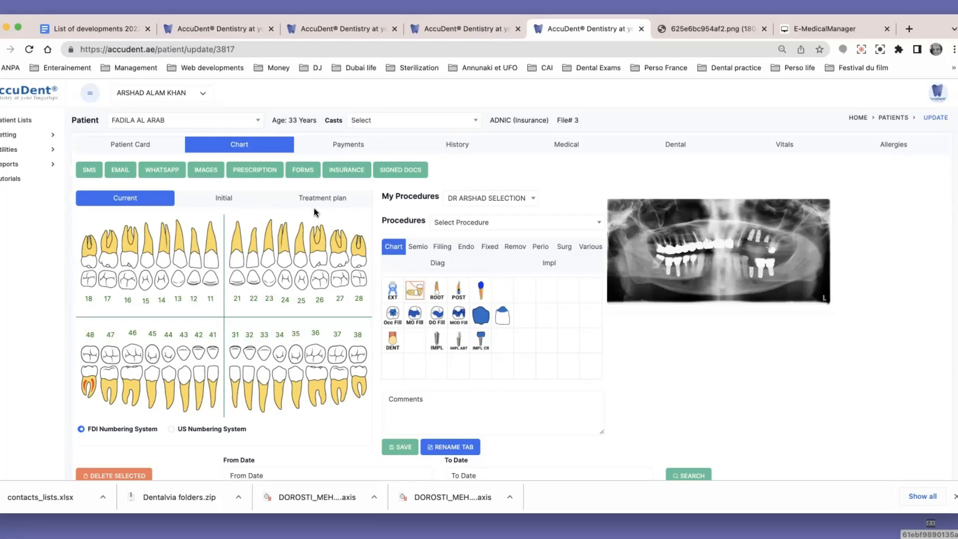
# Mark teeth 28, 18 and 38 as extracted on the Initial chart
pyautogui.click(245, 199)
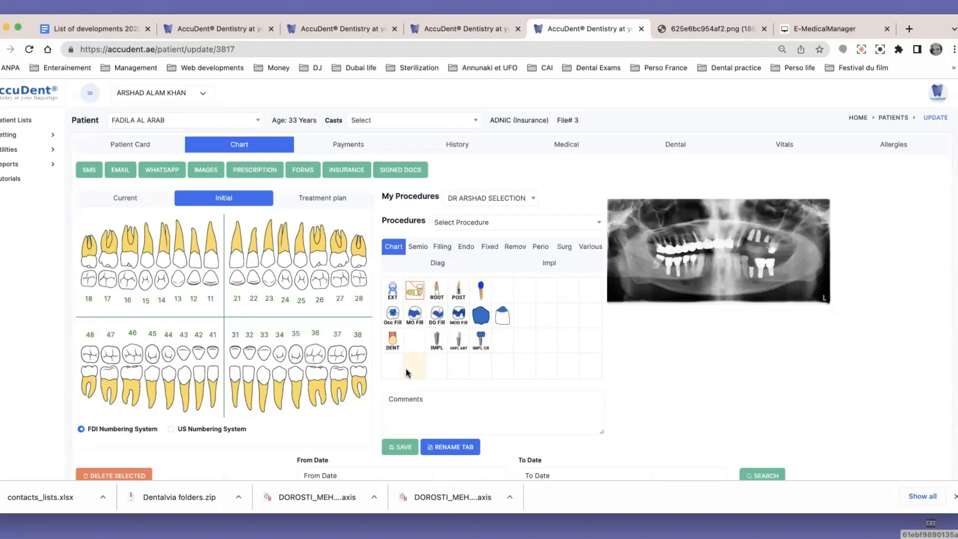
pyautogui.click(392, 291)
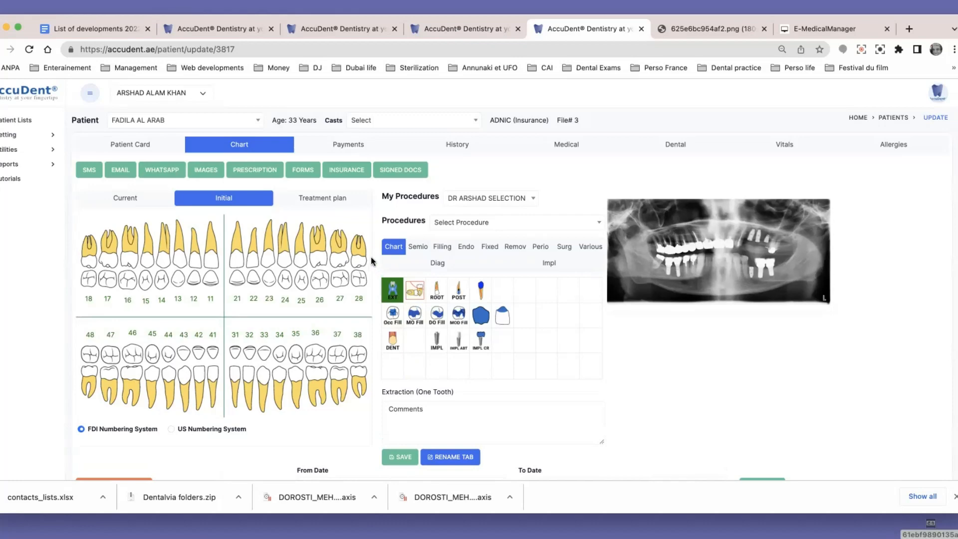
pyautogui.click(358, 254)
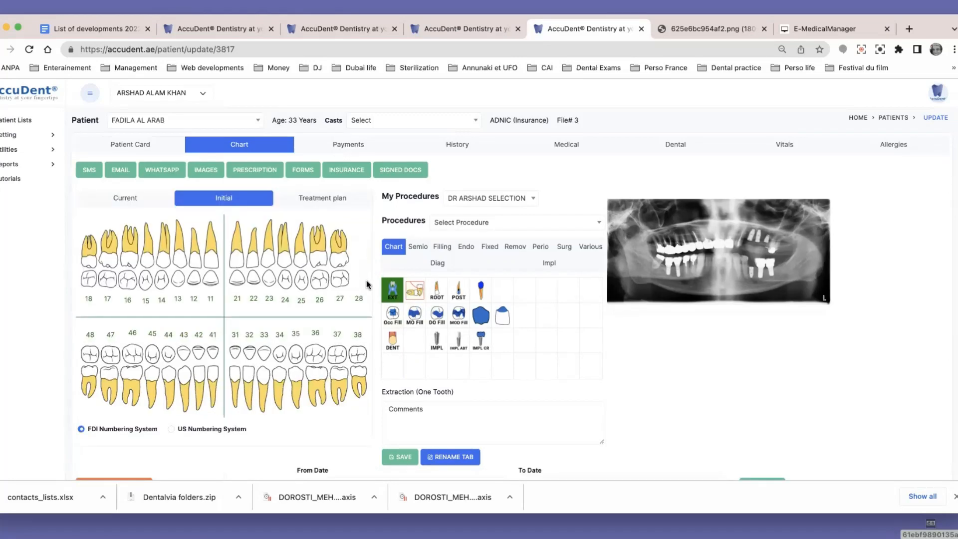
pyautogui.click(85, 255)
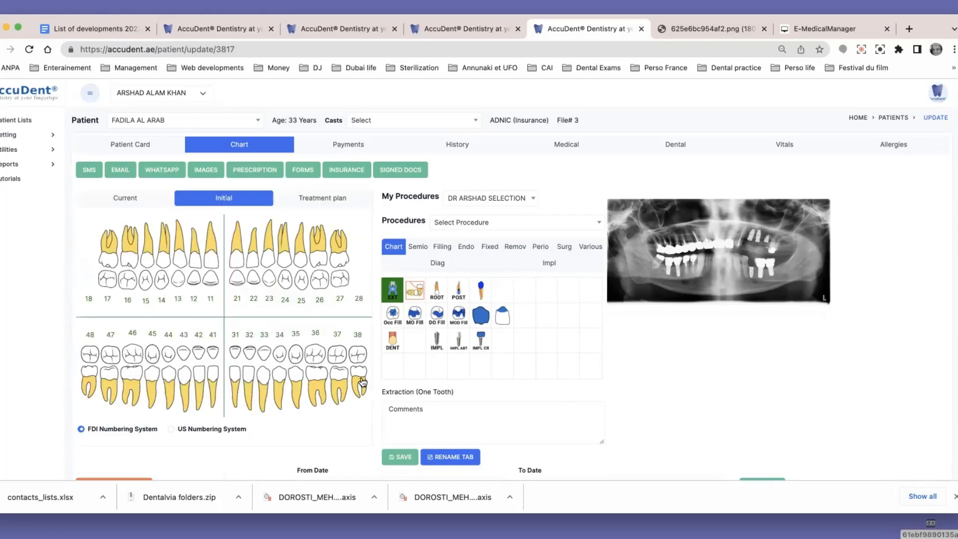
pyautogui.click(361, 381)
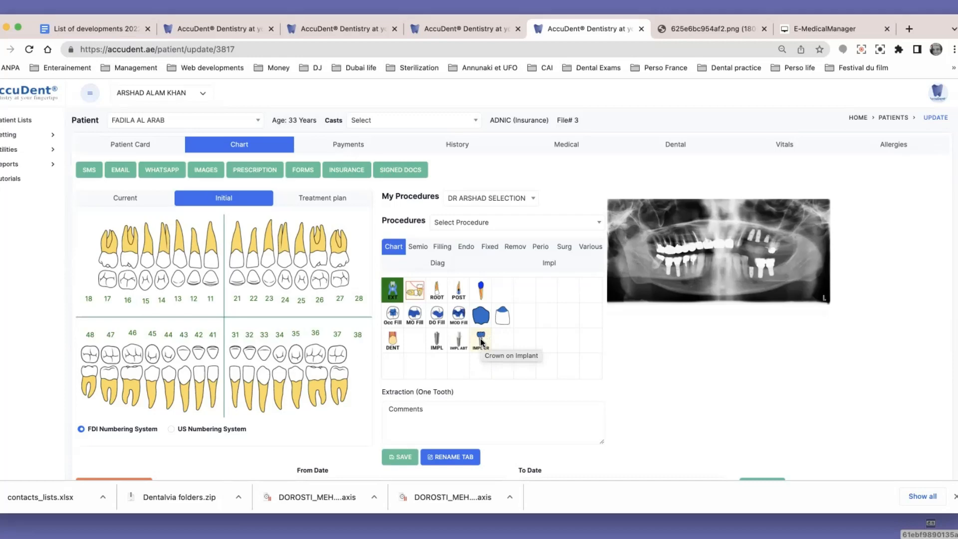
# Chart a Crown on Implant on teeth 37, 36, 46 and 47
pyautogui.click(481, 341)
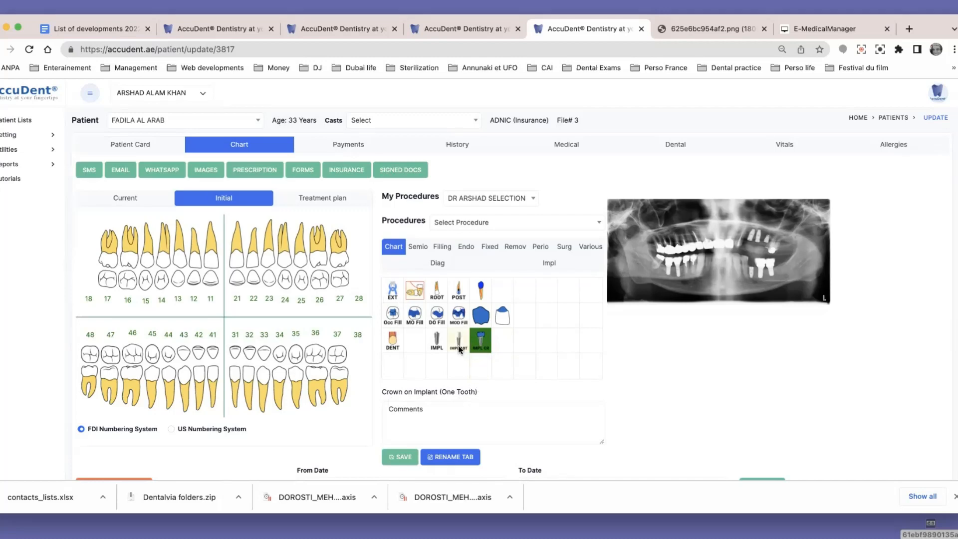
pyautogui.click(339, 382)
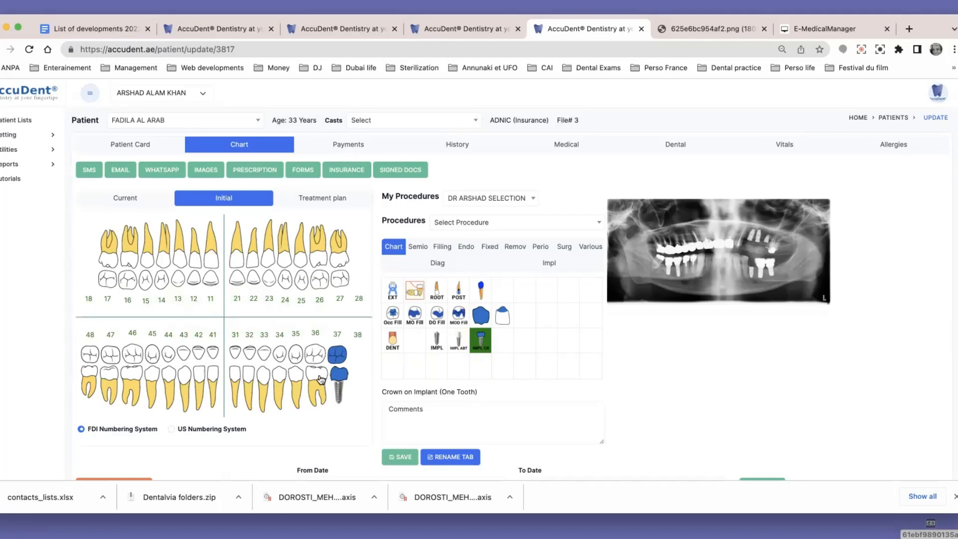
pyautogui.click(321, 382)
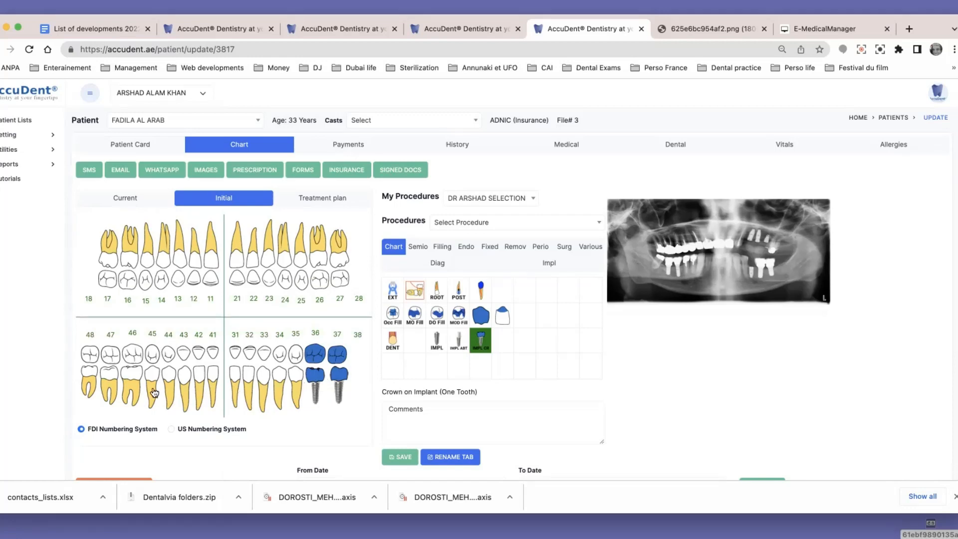
pyautogui.click(133, 379)
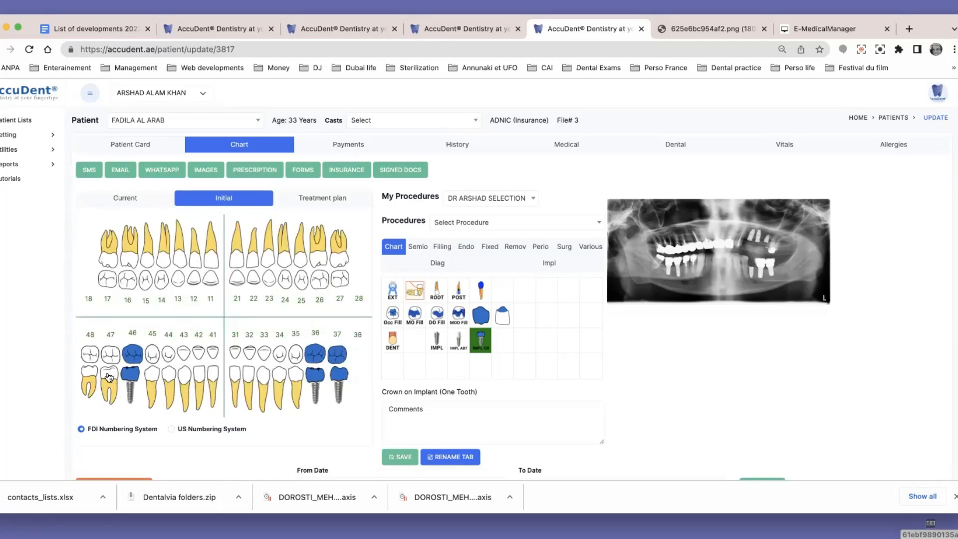
pyautogui.click(109, 377)
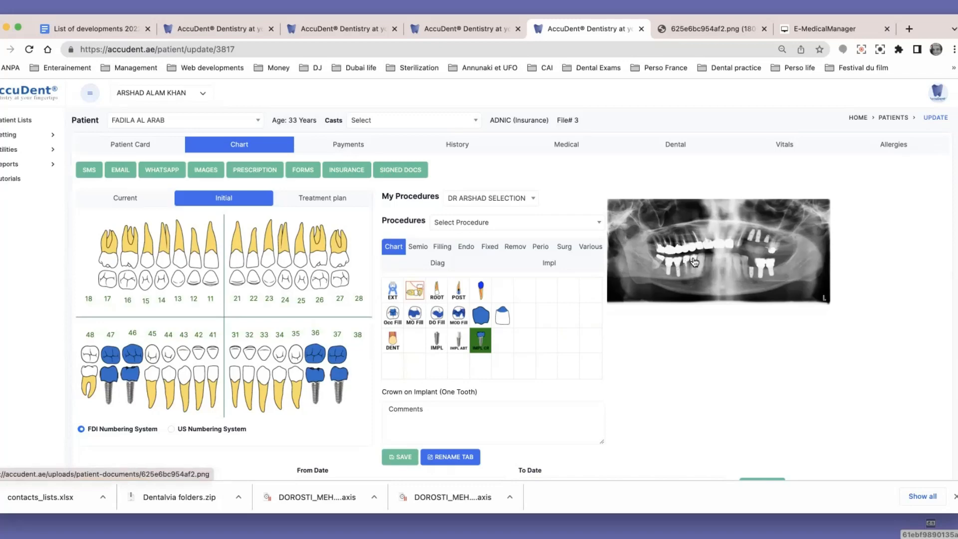
# Chart a Crown on tooth 48 and Root & Crown on teeth 45 and 44
pyautogui.click(480, 315)
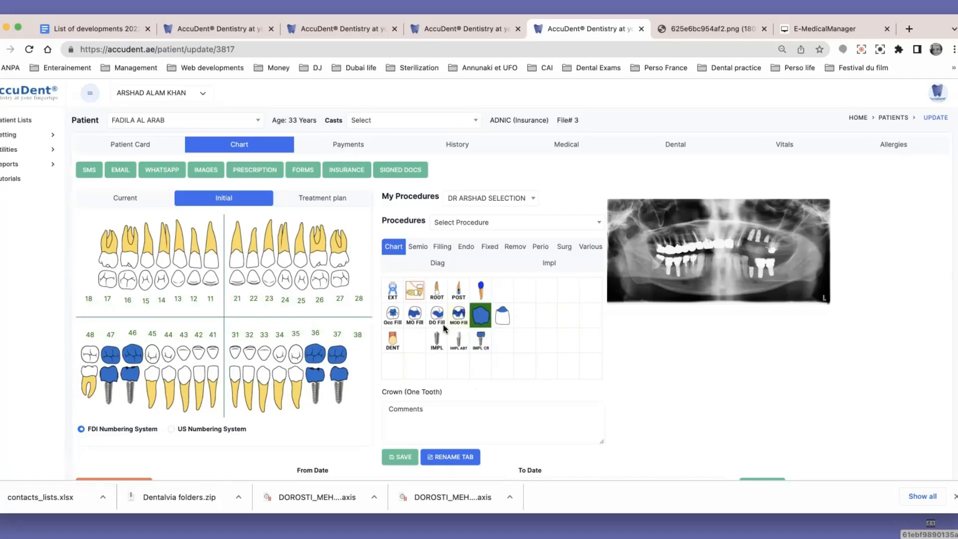
pyautogui.click(89, 377)
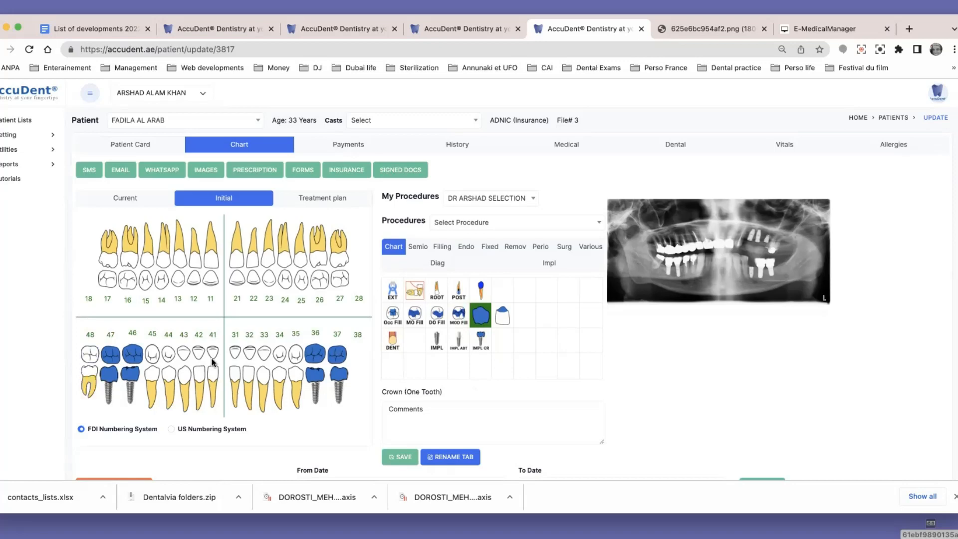
pyautogui.click(481, 289)
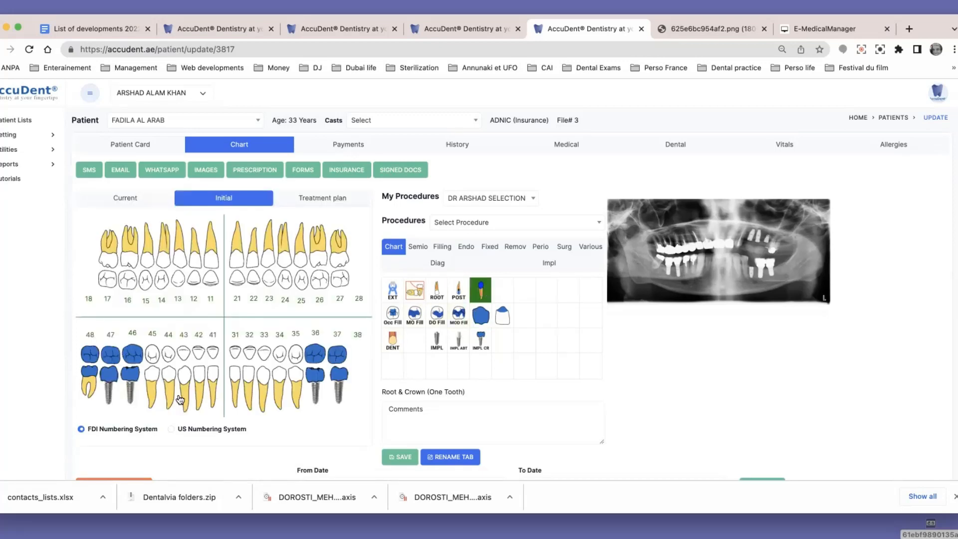
pyautogui.click(151, 391)
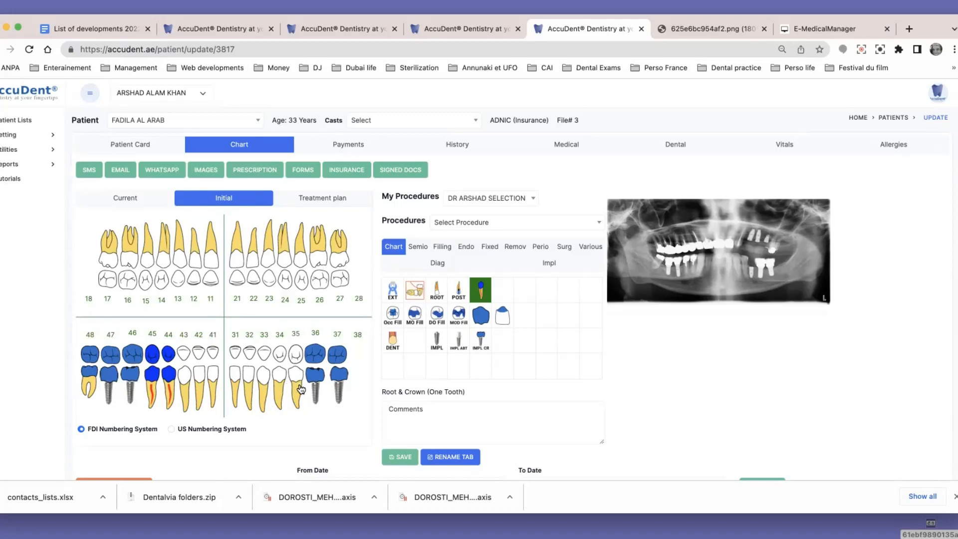
# Chart an Implant on tooth 35 and Root & Crown on upper teeth 21 and 11 through 17
pyautogui.click(438, 341)
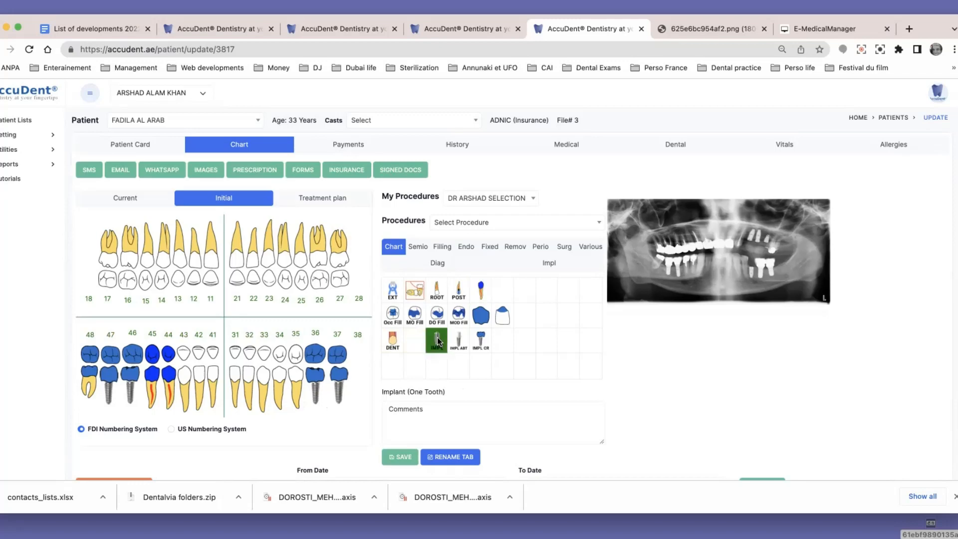
pyautogui.click(297, 391)
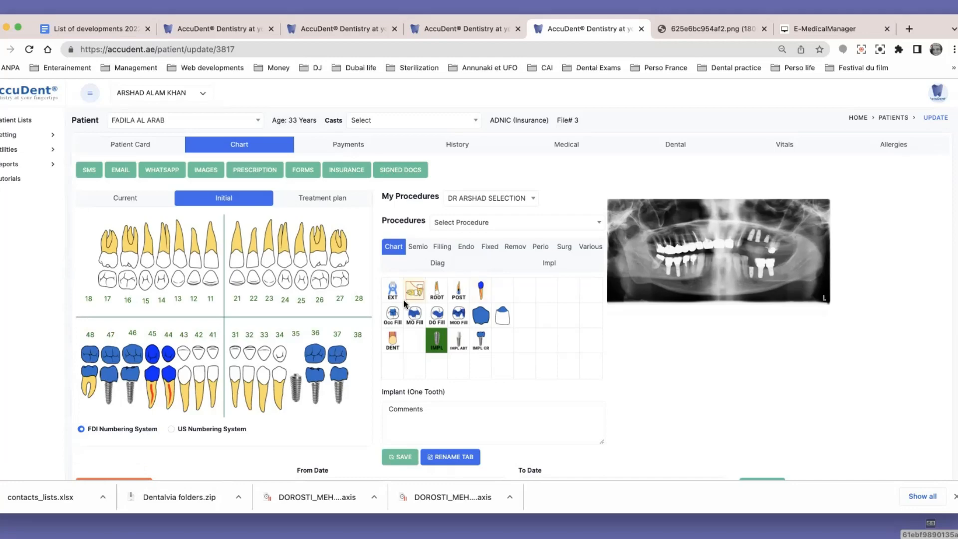
pyautogui.click(481, 288)
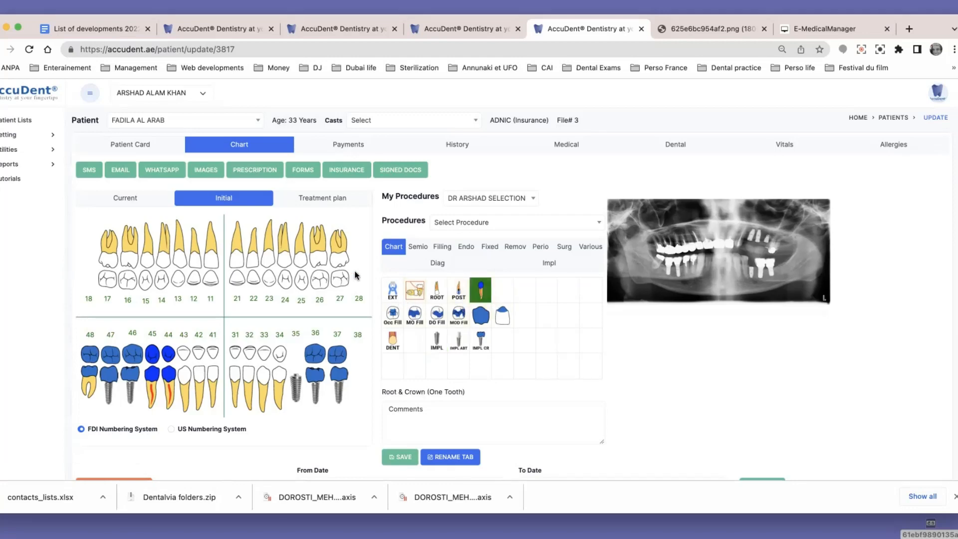
pyautogui.click(237, 262)
pyautogui.moveTo(224, 262); pyautogui.dragTo(96, 262)
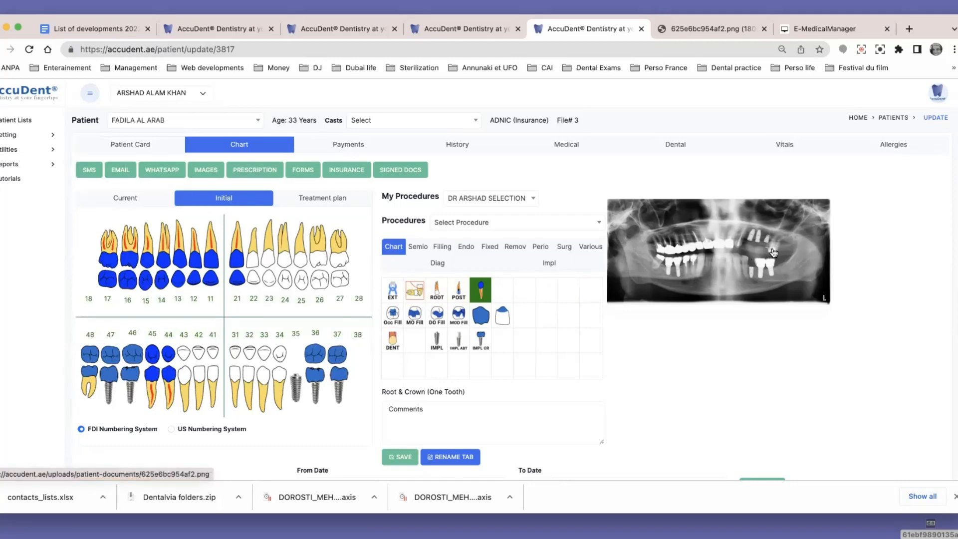
# Chart a Post & Core on tooth 27 and Implants on teeth 24, 25 and 26
pyautogui.click(458, 291)
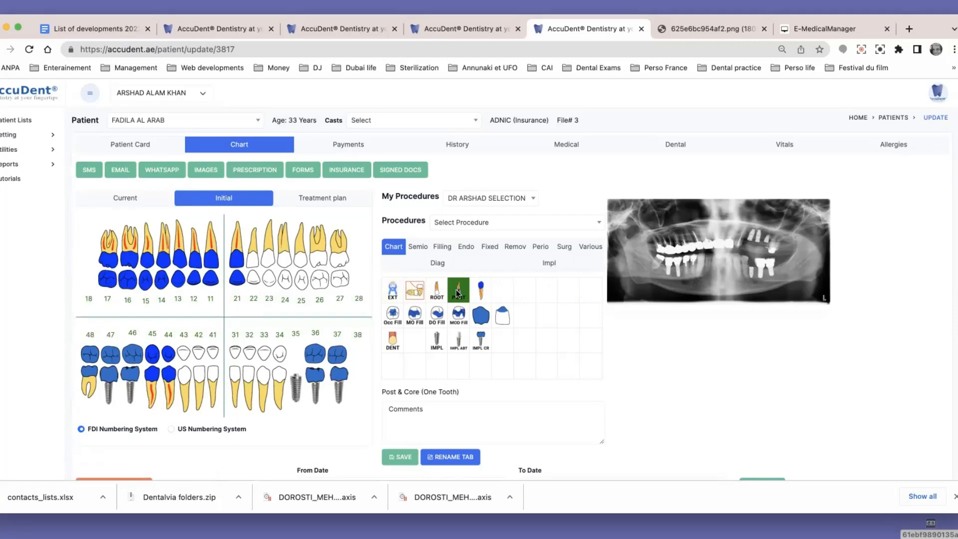
pyautogui.click(343, 257)
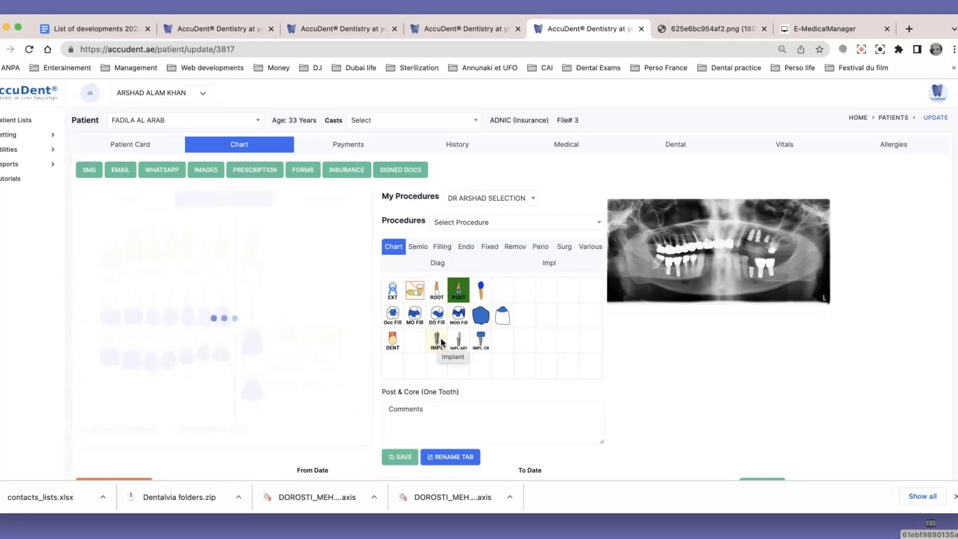
pyautogui.click(436, 344)
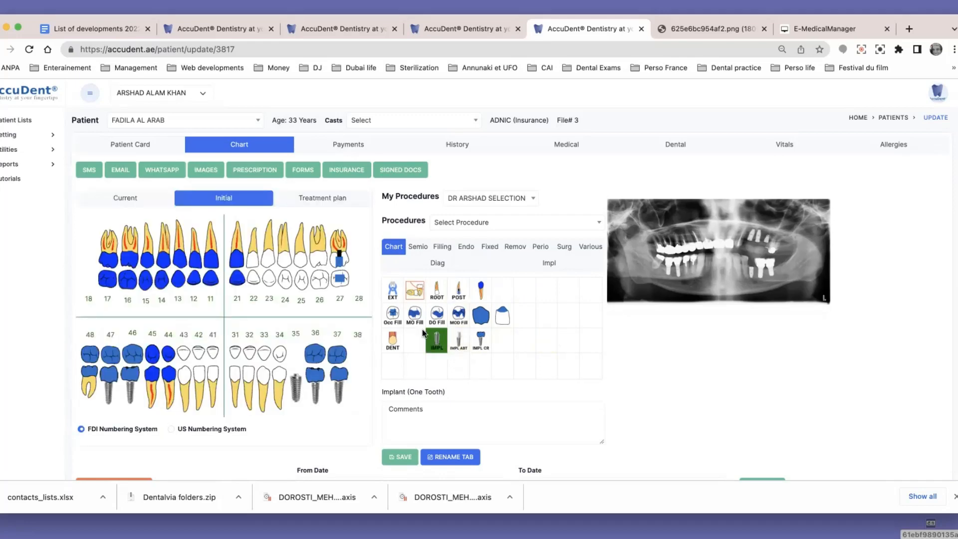
pyautogui.click(278, 258)
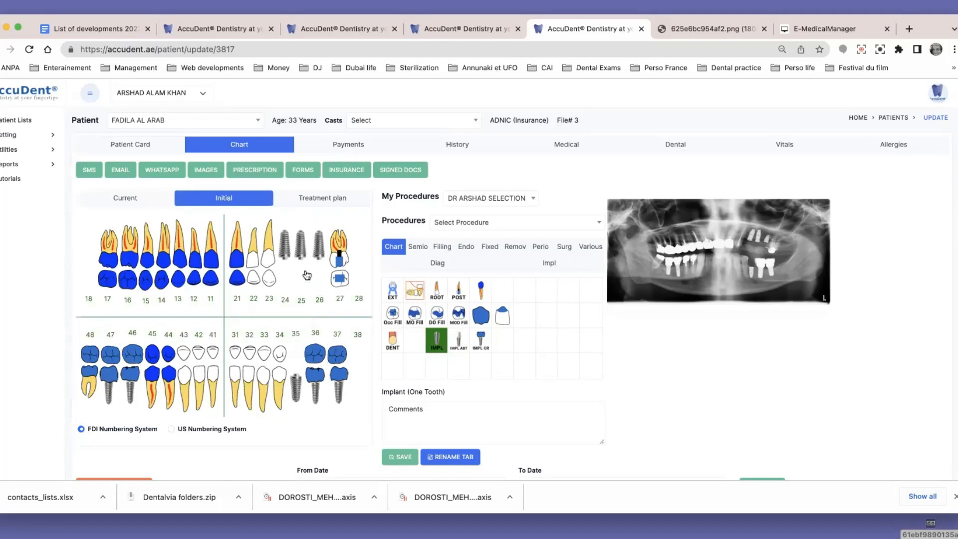
# Chart a Root canal on tooth 23 and Root & Crown on tooth 22
pyautogui.click(435, 291)
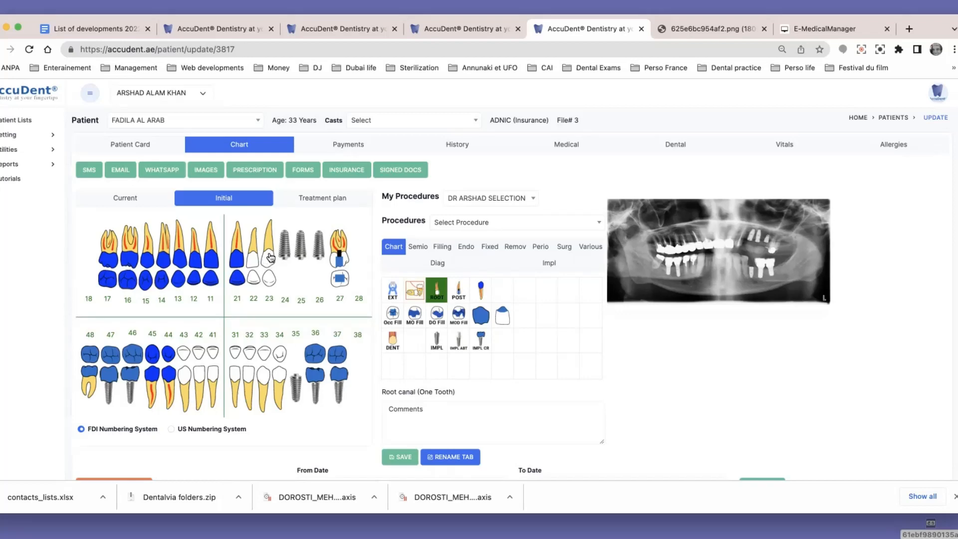
pyautogui.click(270, 257)
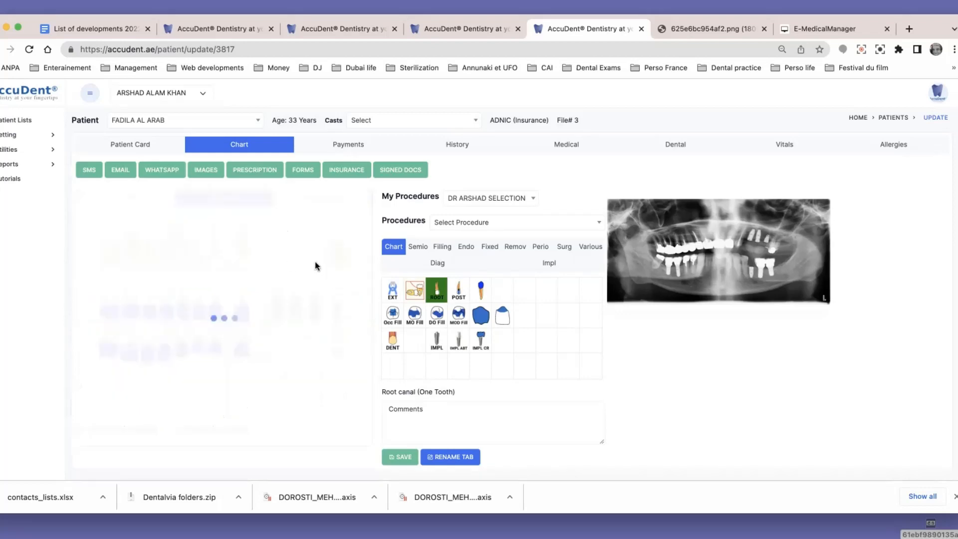
pyautogui.click(482, 292)
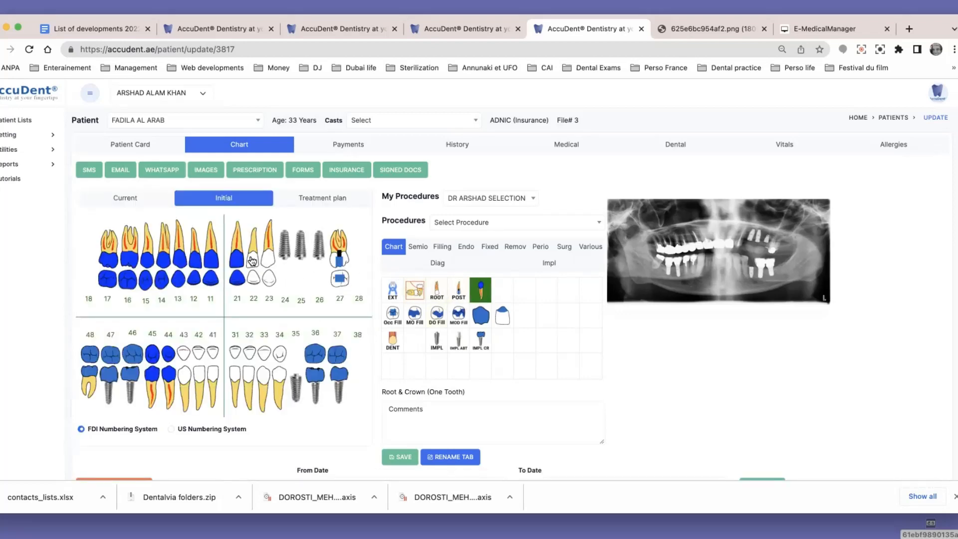
pyautogui.click(252, 260)
# Compare the Current, Initial and Treatment plan charts, and check the Initial chart against the enlarged panoramic X-ray
pyautogui.click(125, 200)
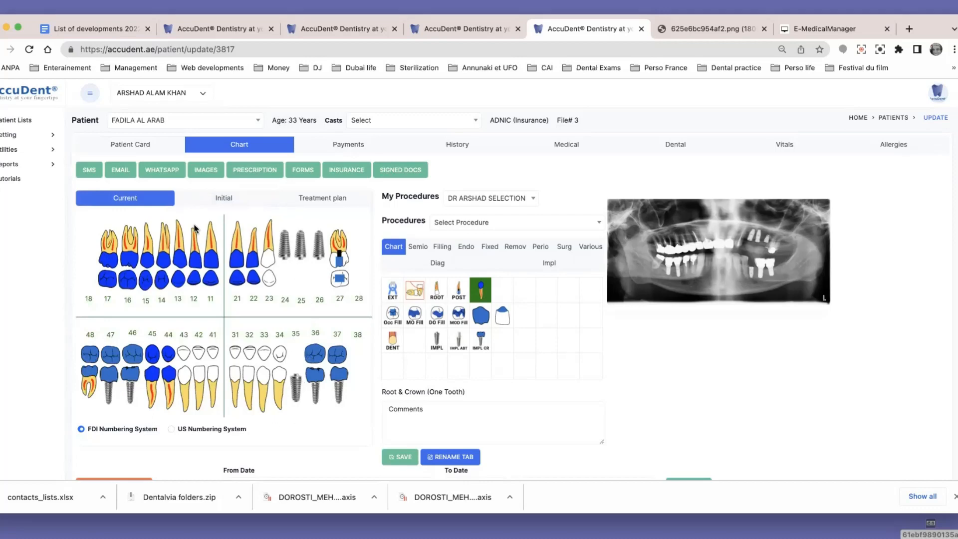
pyautogui.click(229, 202)
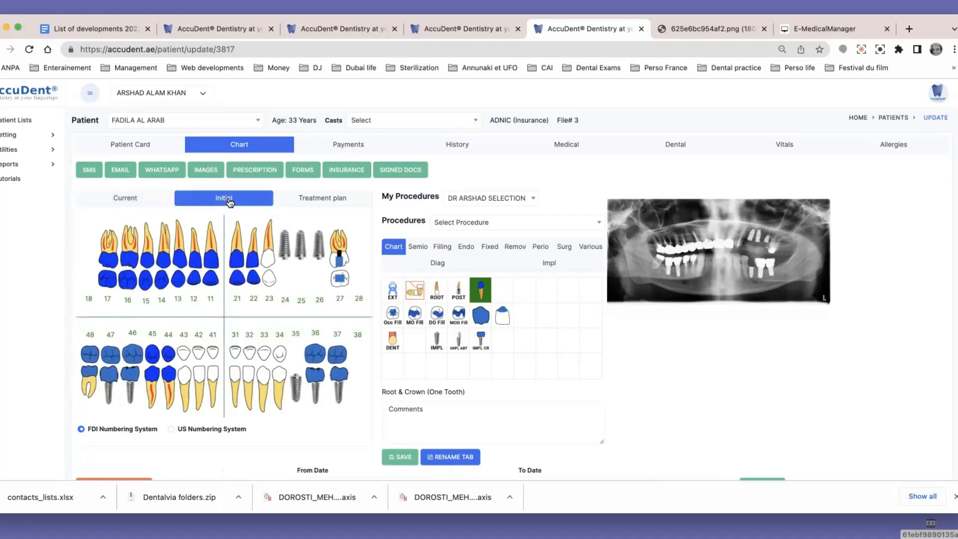
pyautogui.click(320, 199)
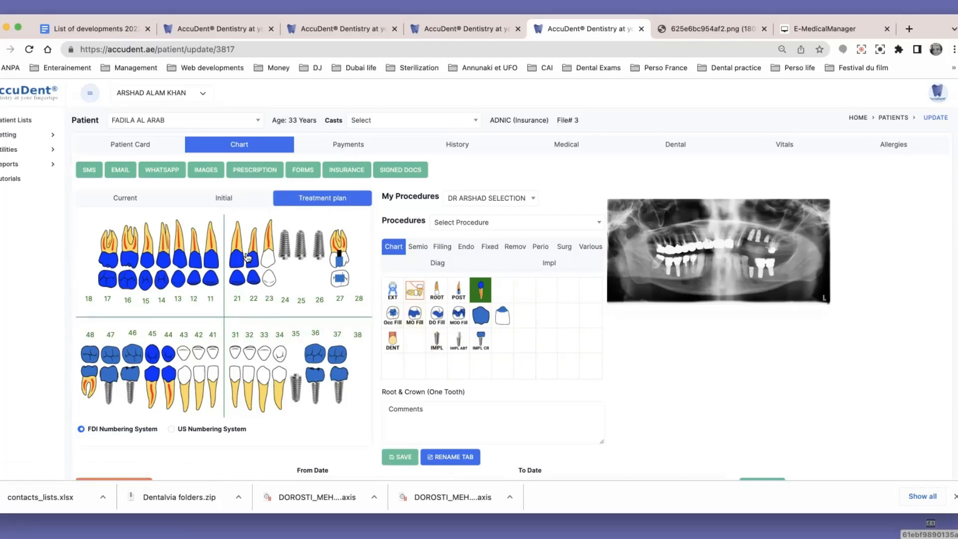
pyautogui.click(223, 198)
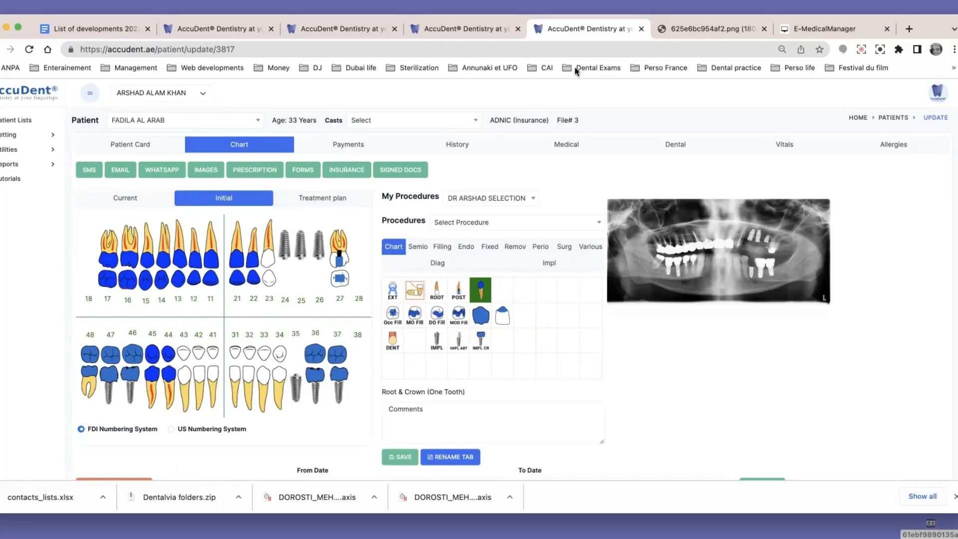
pyautogui.click(691, 29)
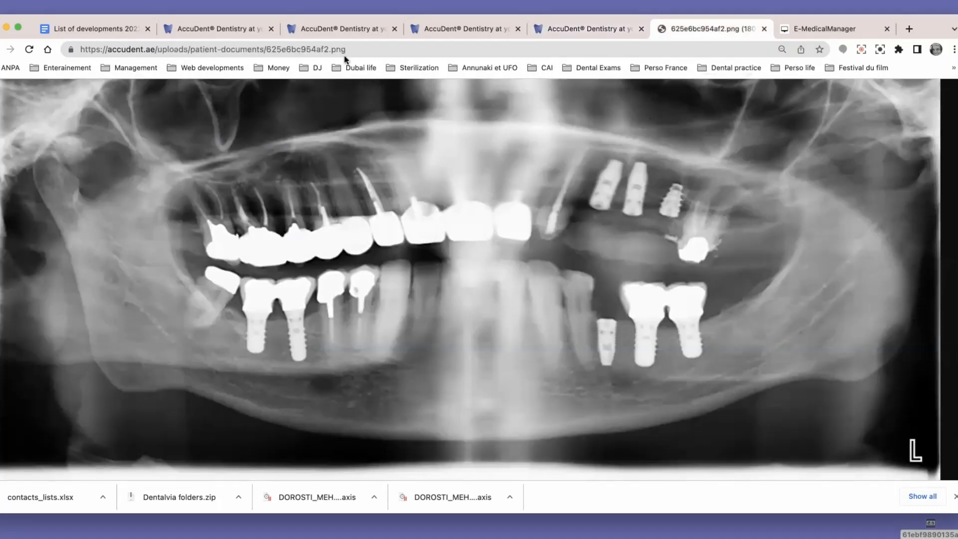
pyautogui.click(555, 29)
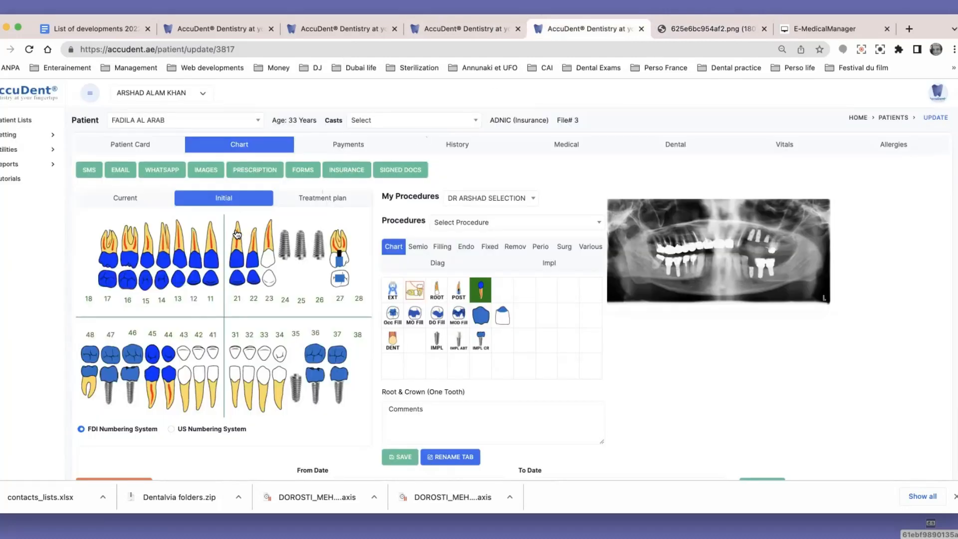